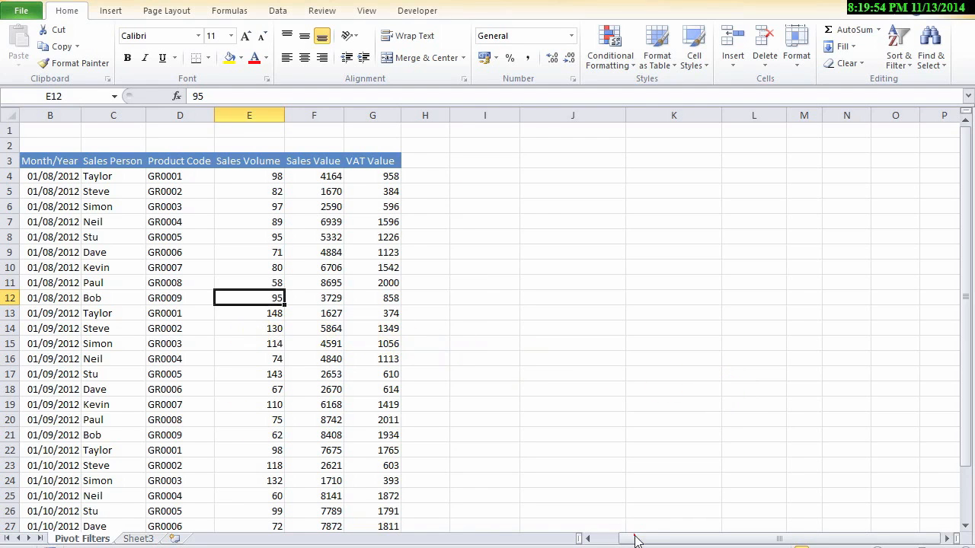
- Select the whole sales data region and start a new pivot table from it
{"action": "left_click", "coordinate": [588, 539]}
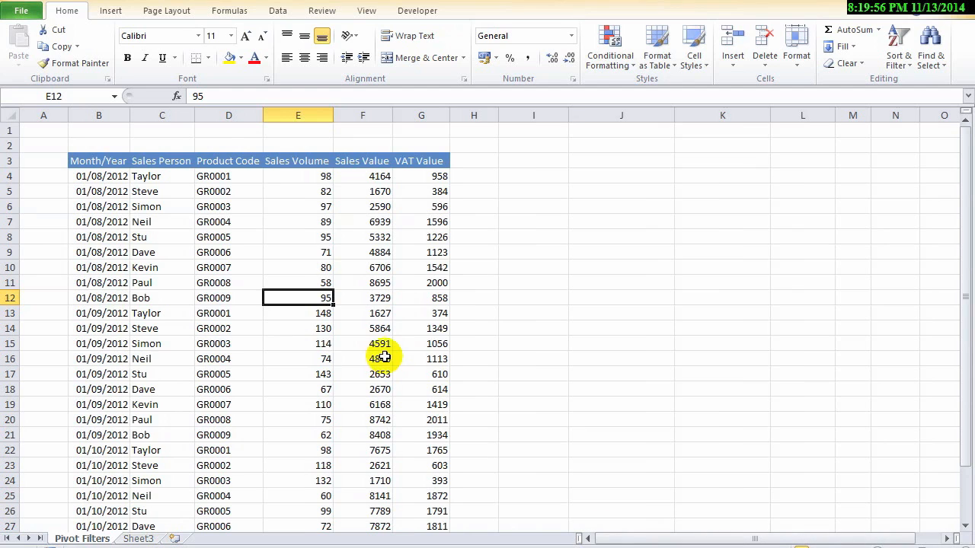
{"action": "scroll", "coordinate": [383, 357], "scroll_direction": "down", "scroll_amount": 3}
{"action": "scroll", "coordinate": [383, 356], "scroll_direction": "up", "scroll_amount": 3}
{"action": "scroll", "coordinate": [383, 357], "scroll_direction": "up", "scroll_amount": 3}
{"action": "left_click", "coordinate": [252, 297]}
{"action": "key", "text": "ctrl+a"}
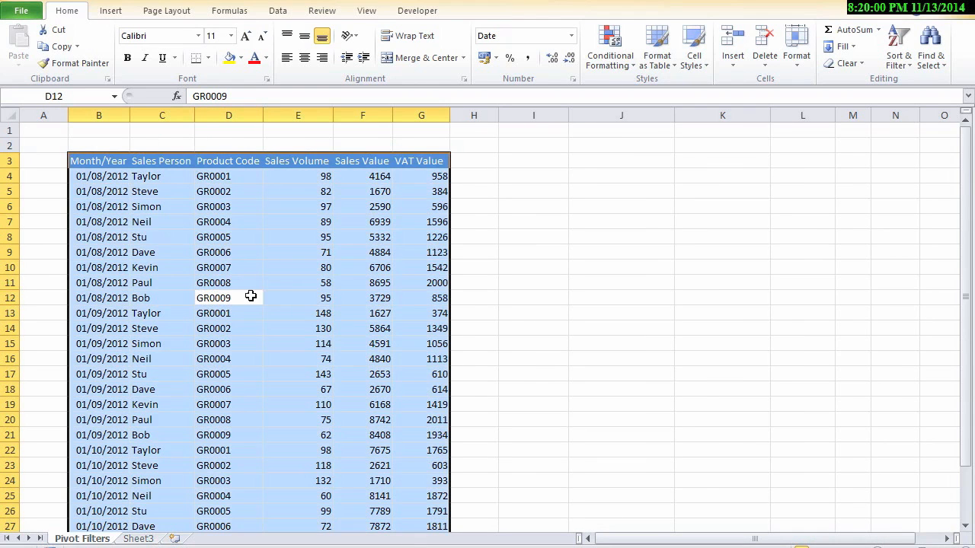
{"action": "left_click", "coordinate": [111, 10]}
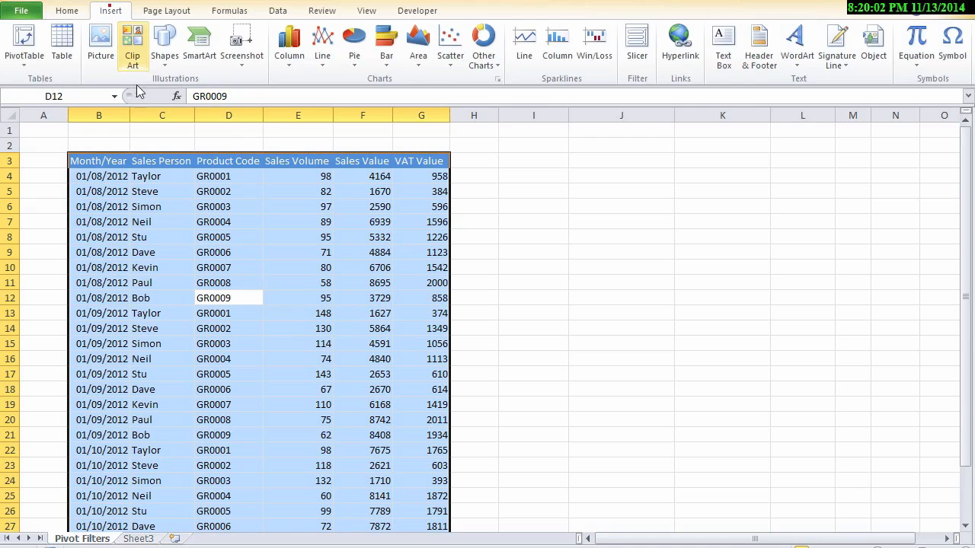
{"action": "left_click", "coordinate": [26, 64]}
{"action": "left_click", "coordinate": [49, 82]}
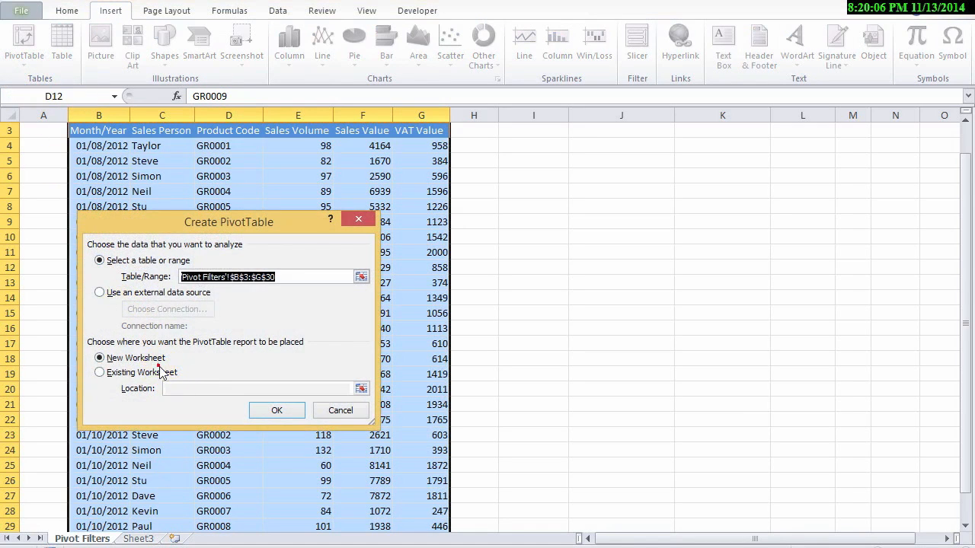
- Place the pivot table on the existing worksheet at cell I6 and create it
{"action": "left_click", "coordinate": [169, 389]}
{"action": "left_click", "coordinate": [361, 390]}
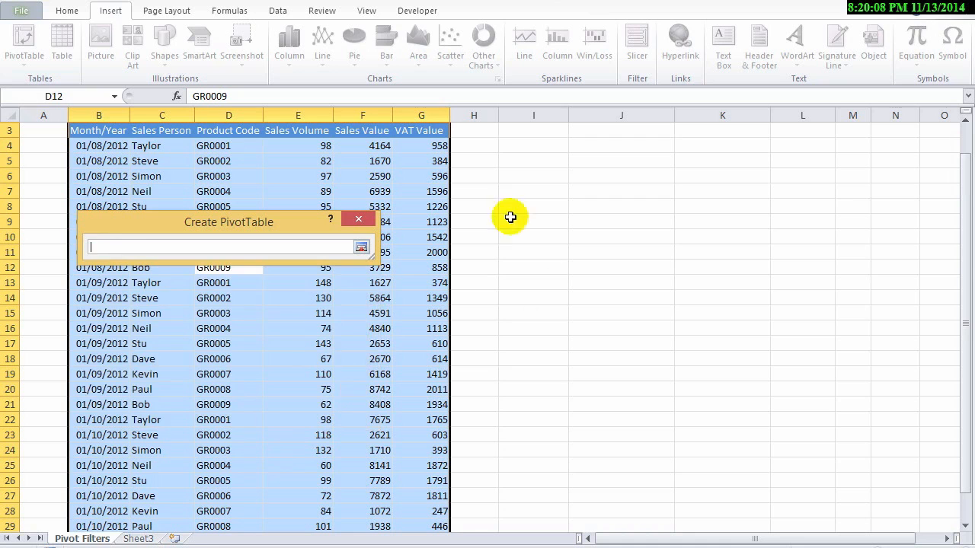
{"action": "left_click", "coordinate": [533, 175]}
{"action": "left_click", "coordinate": [359, 252]}
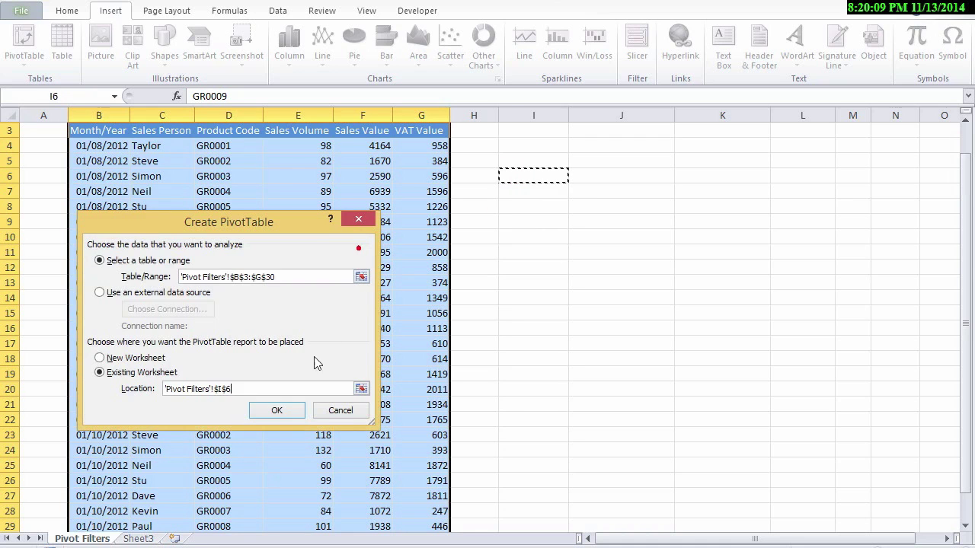
{"action": "left_click", "coordinate": [277, 411]}
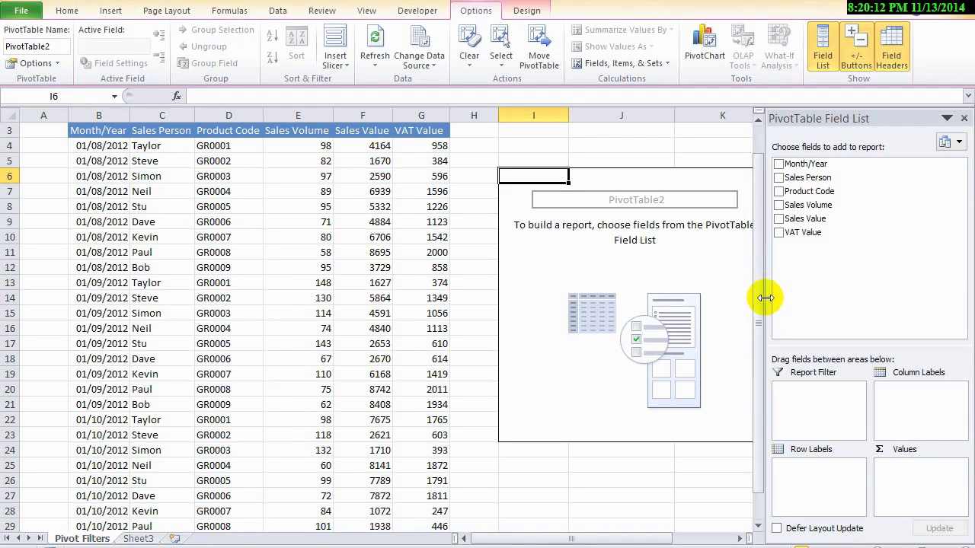
- Add Month/Year, Sales Person and Product Code as report filters
{"action": "left_click_drag", "start_coordinate": [760, 305], "coordinate": [783, 301]}
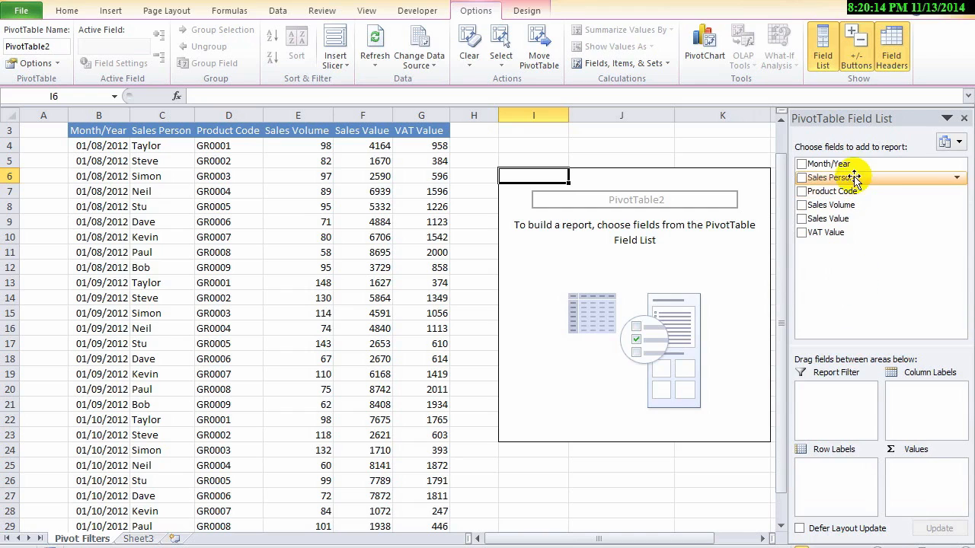
{"action": "left_click_drag", "start_coordinate": [834, 164], "coordinate": [834, 389]}
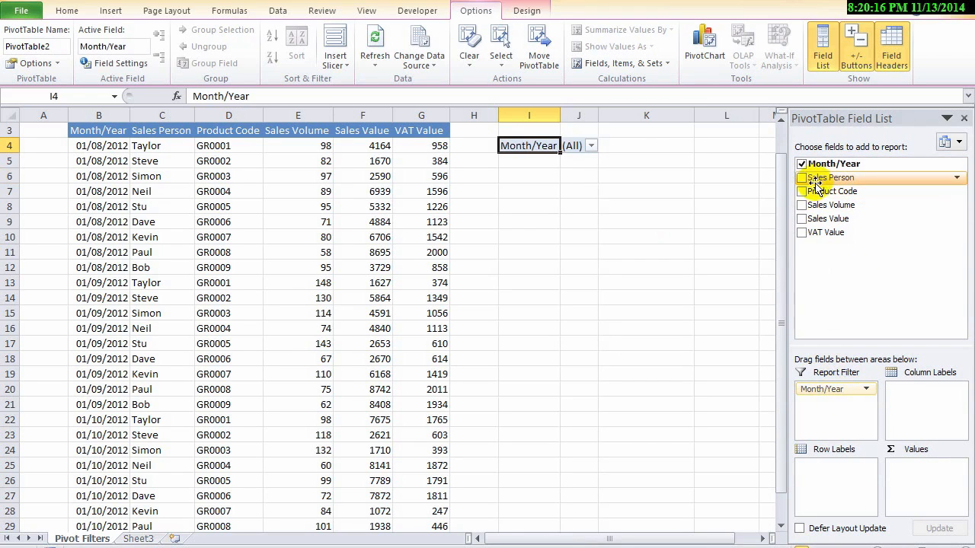
{"action": "left_click_drag", "start_coordinate": [830, 177], "coordinate": [834, 403]}
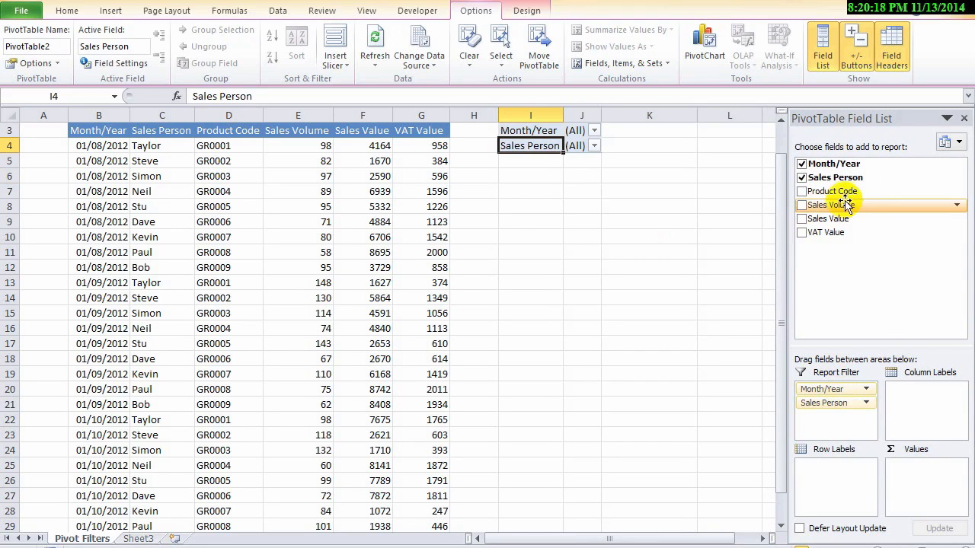
{"action": "left_click_drag", "start_coordinate": [831, 191], "coordinate": [834, 417]}
- Sum Sales Volume, Sales Value and VAT Value, with Product Code as row labels
{"action": "left_click_drag", "start_coordinate": [830, 205], "coordinate": [933, 477]}
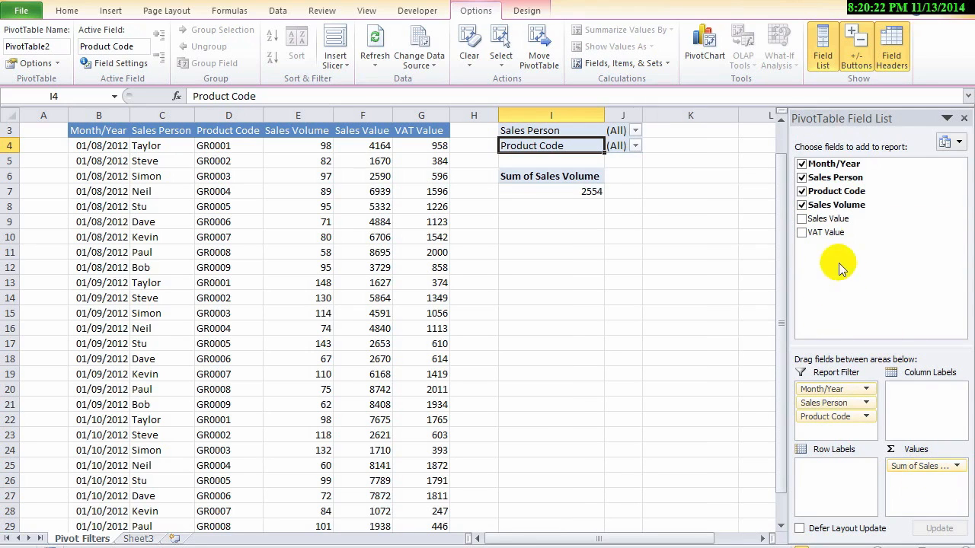
{"action": "left_click", "coordinate": [801, 219]}
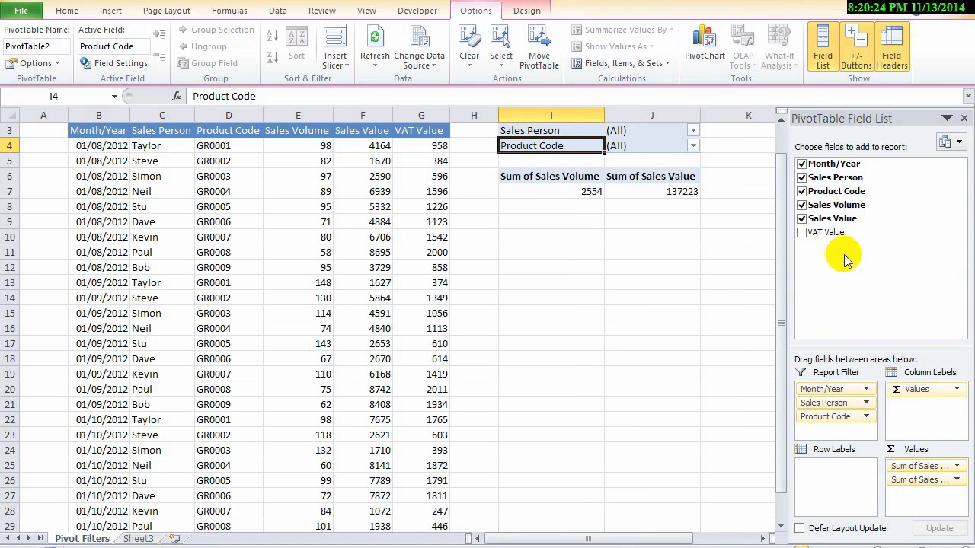
{"action": "left_click_drag", "start_coordinate": [826, 233], "coordinate": [933, 495]}
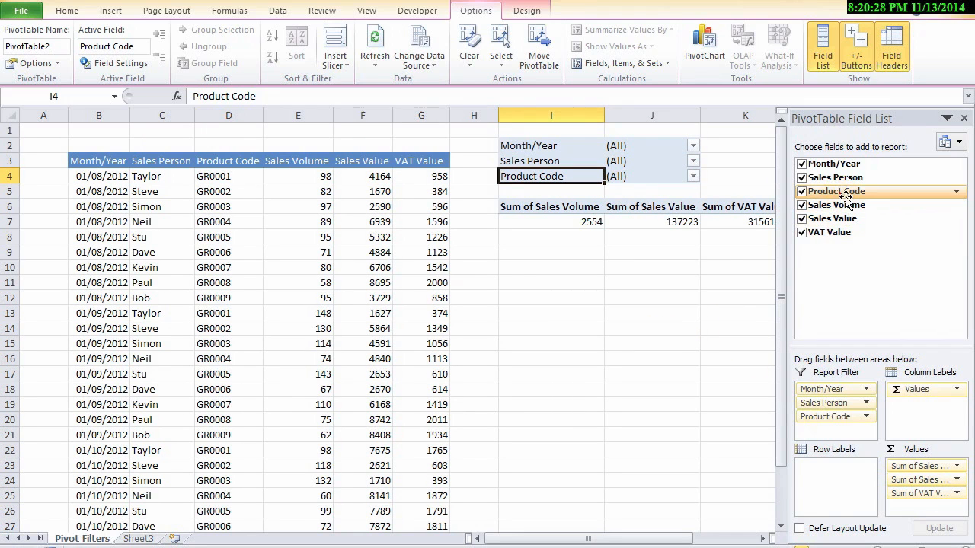
{"action": "left_click_drag", "start_coordinate": [836, 191], "coordinate": [836, 472]}
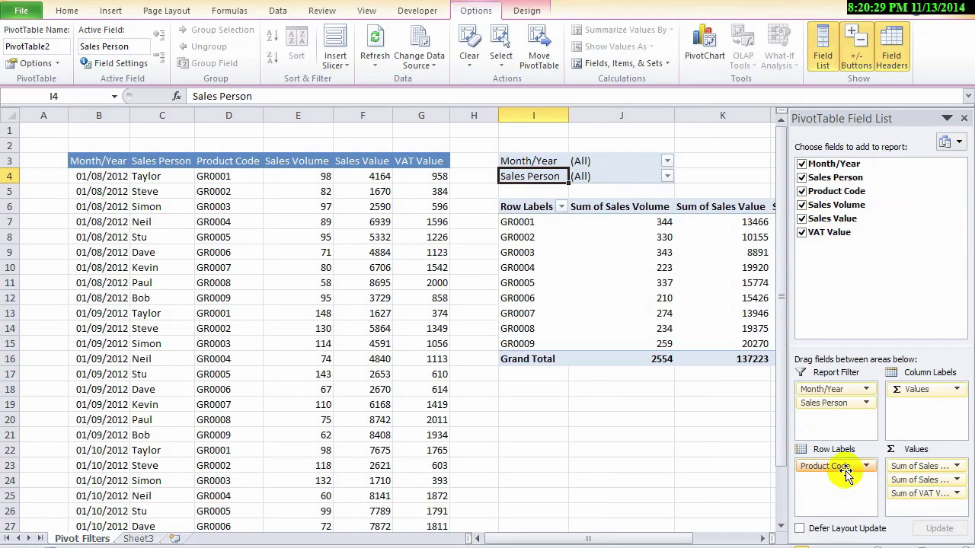
{"action": "left_click", "coordinate": [964, 119]}
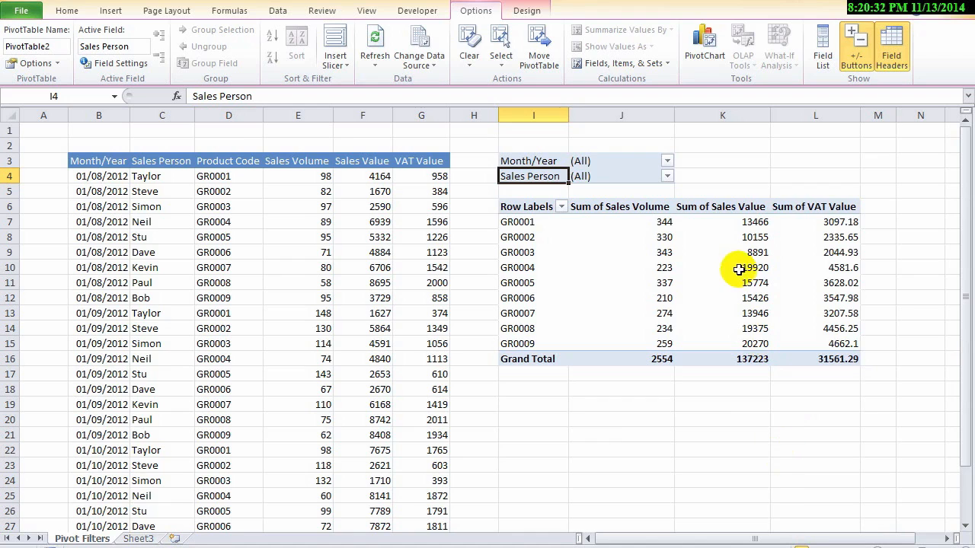
{"action": "left_click", "coordinate": [607, 172]}
{"action": "left_click", "coordinate": [667, 176]}
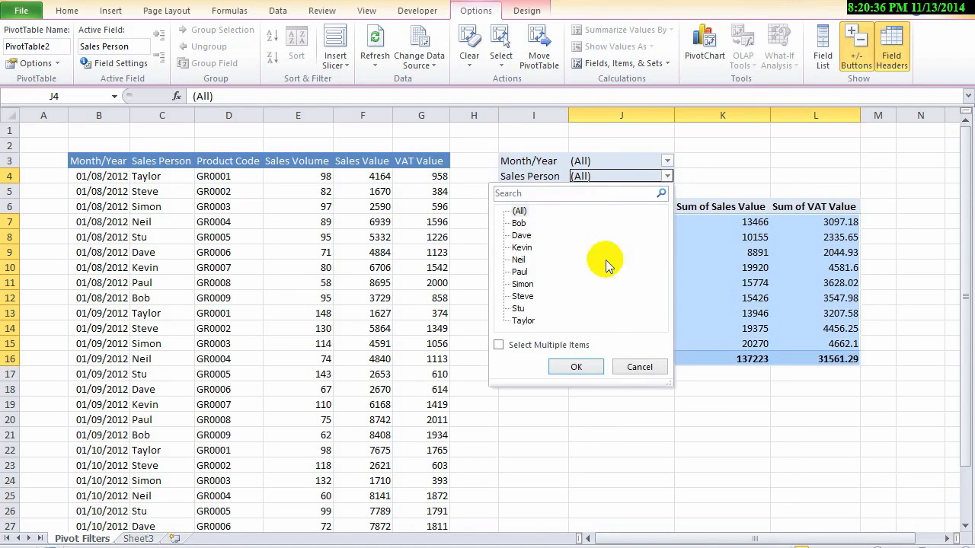
{"action": "left_click", "coordinate": [640, 368]}
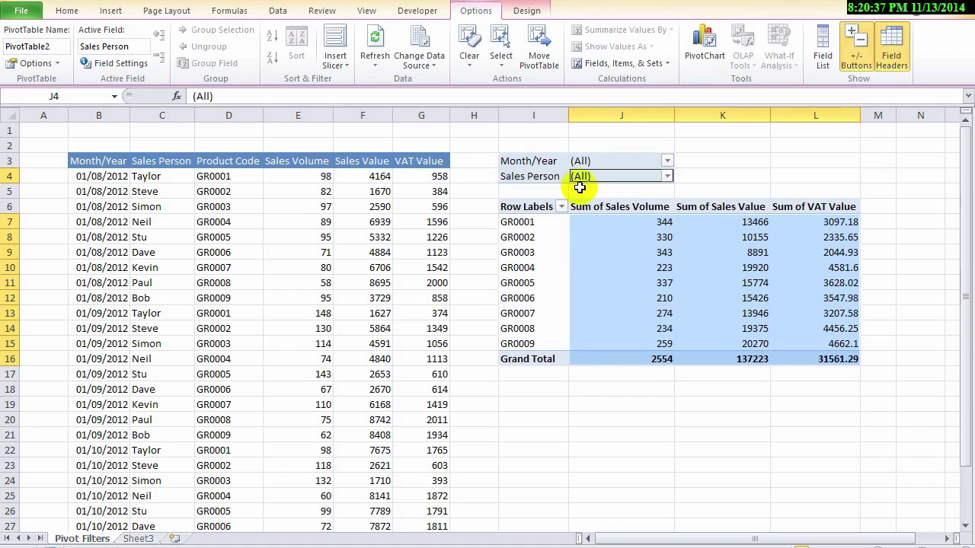
{"action": "left_click", "coordinate": [533, 176]}
{"action": "left_click", "coordinate": [723, 175]}
{"action": "left_click", "coordinate": [816, 176]}
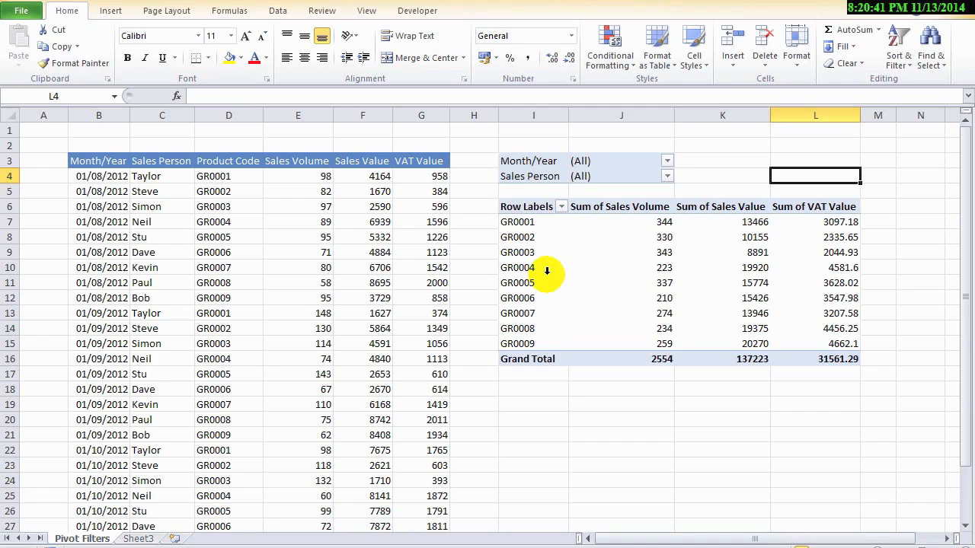
{"action": "left_click", "coordinate": [525, 232]}
- Set the PivotTable Options so report filters are laid out one per column, side by side
{"action": "right_click", "coordinate": [586, 237]}
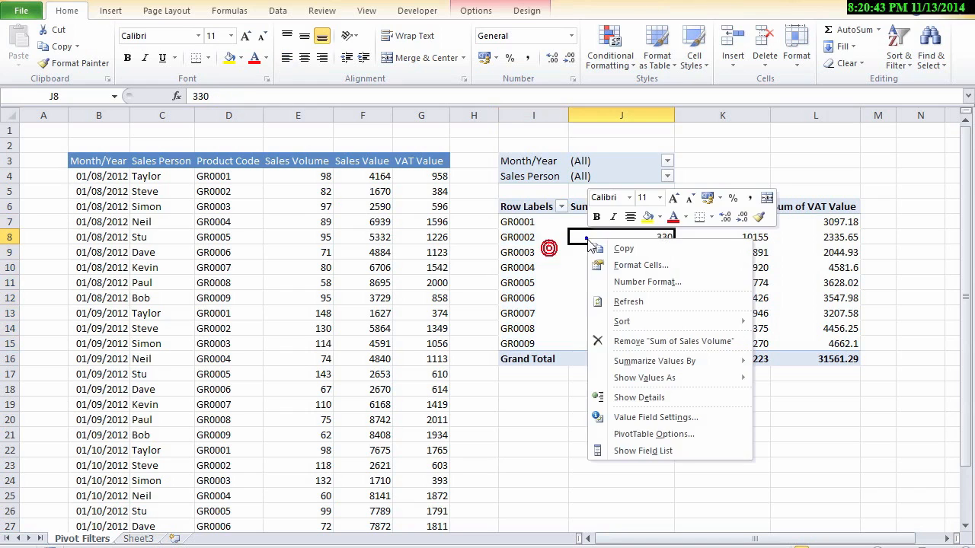
{"action": "left_click", "coordinate": [668, 435]}
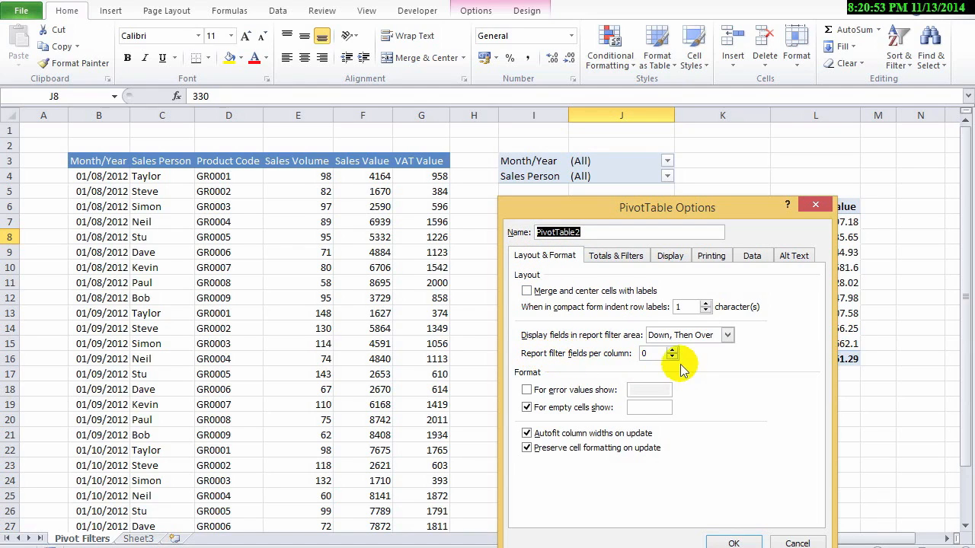
{"action": "left_click", "coordinate": [735, 543]}
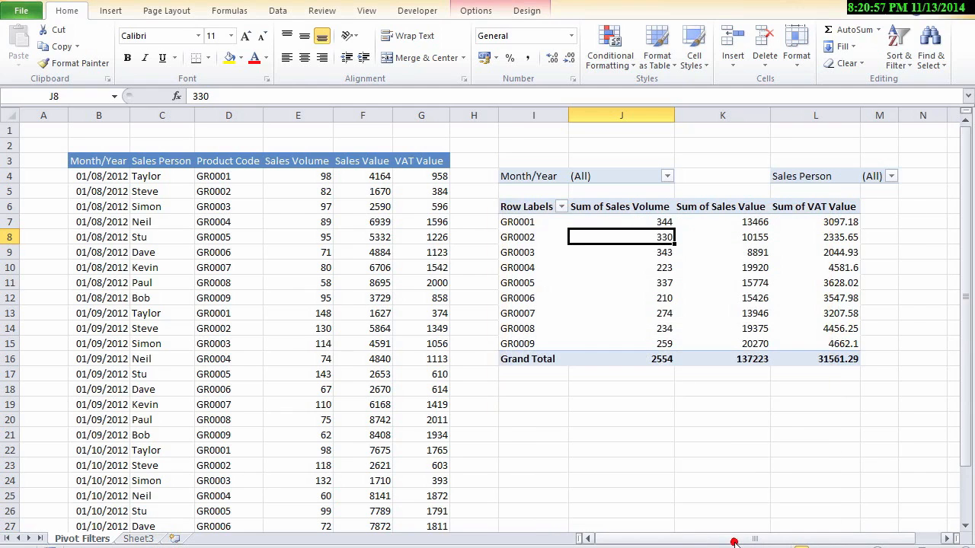
{"action": "left_click", "coordinate": [780, 389]}
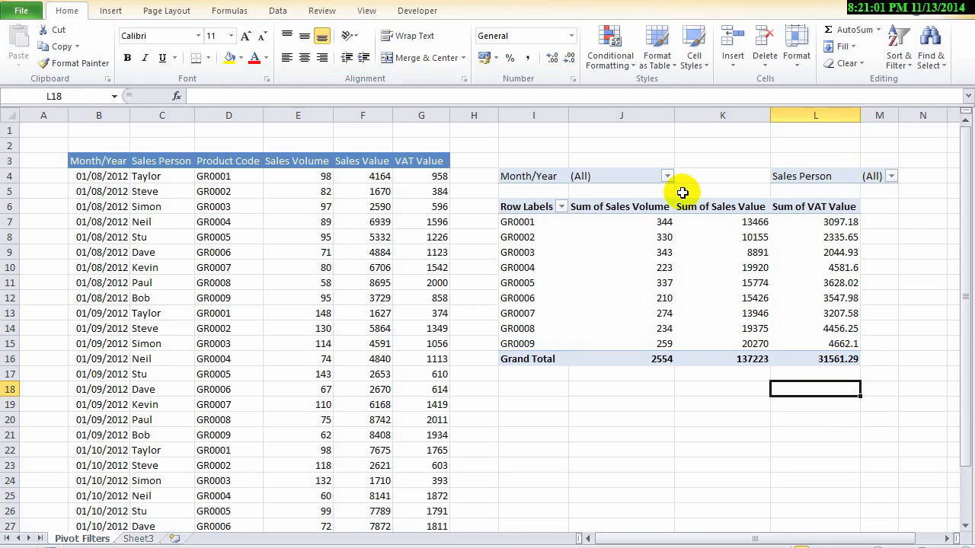
- Filter the Sales Person report filter to Kevin
{"action": "left_click", "coordinate": [891, 176]}
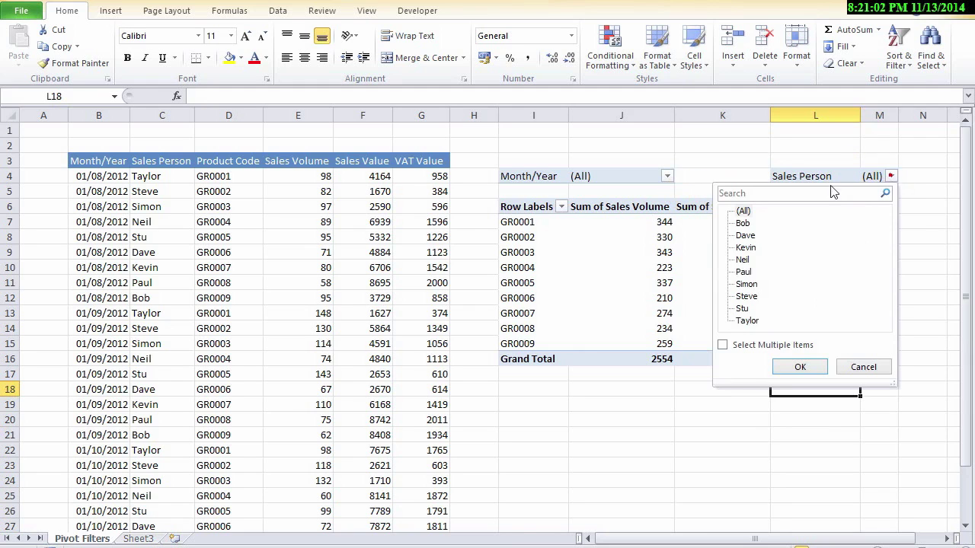
{"action": "left_click", "coordinate": [746, 247]}
{"action": "left_click", "coordinate": [799, 367]}
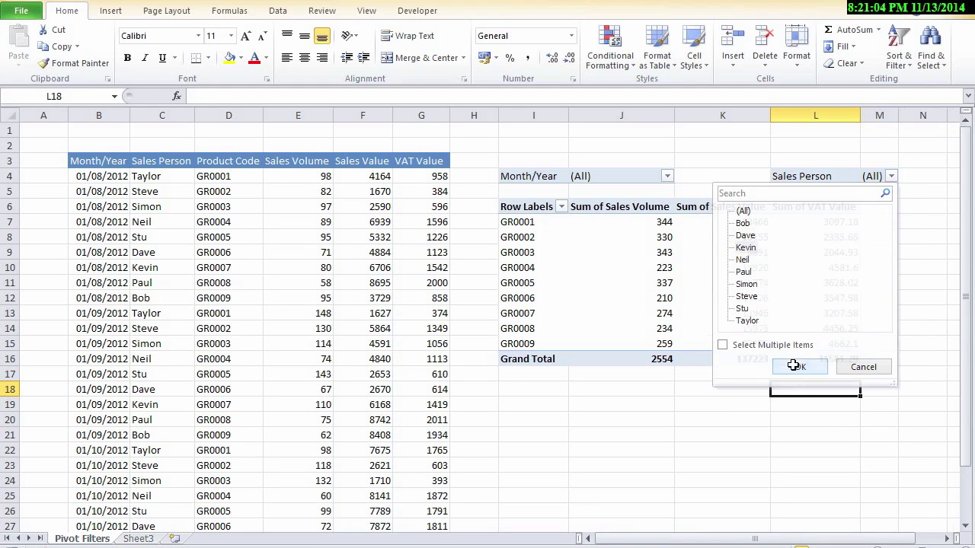
- Enable Select Multiple Items and filter Sales Person to Kevin and Dave
{"action": "left_click", "coordinate": [898, 176]}
{"action": "left_click", "coordinate": [729, 345]}
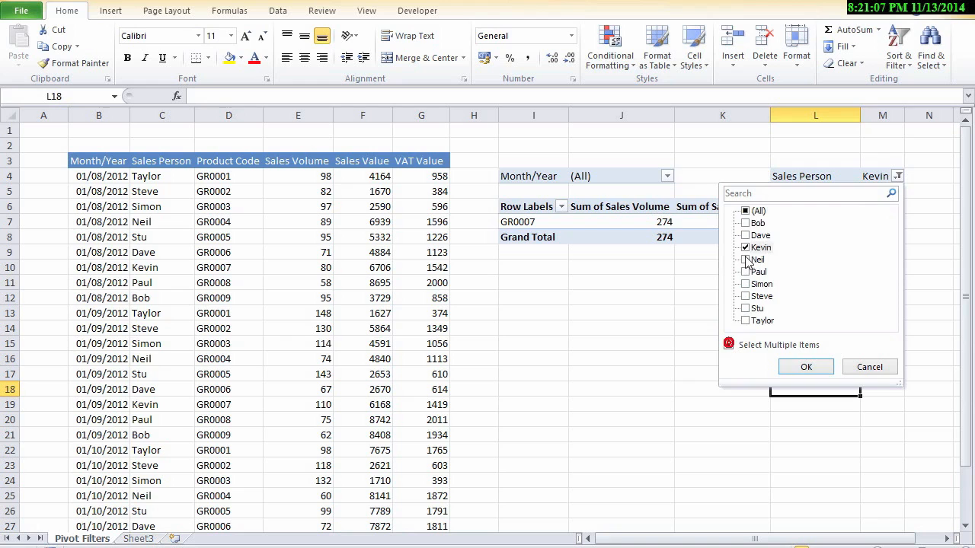
{"action": "left_click", "coordinate": [745, 236]}
{"action": "left_click", "coordinate": [804, 369]}
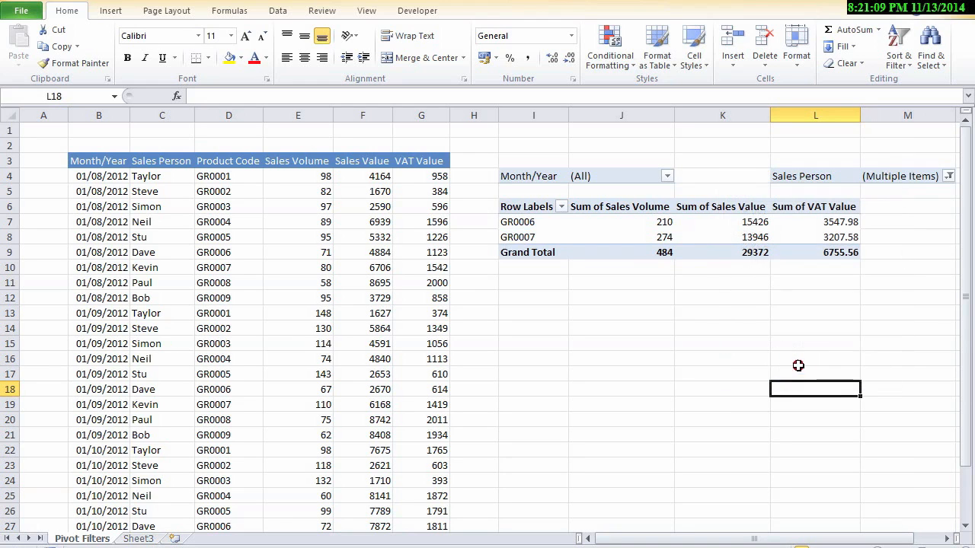
{"action": "left_click", "coordinate": [947, 538]}
{"action": "left_click", "coordinate": [947, 538]}
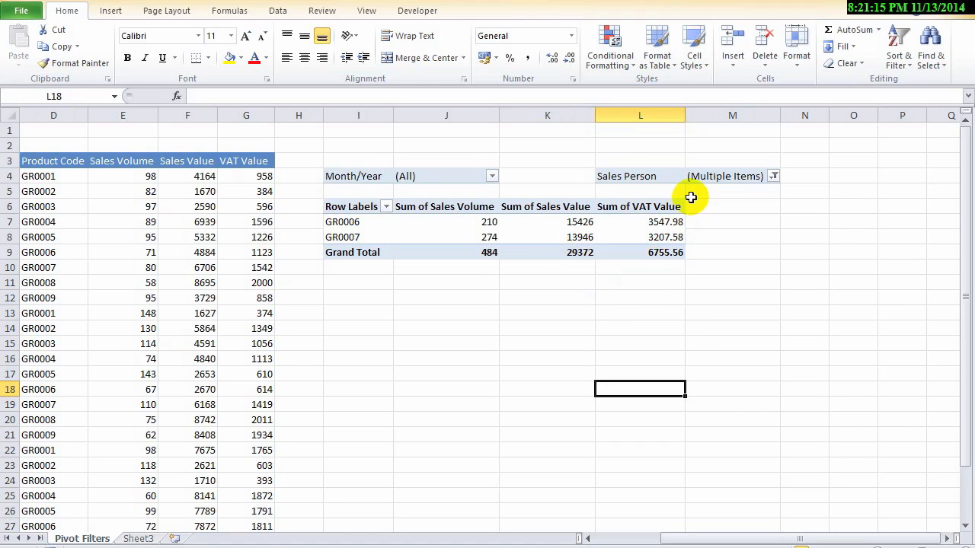
- Set Report filter fields per column to 0 in PivotTable Options so filters stack vertically
{"action": "right_click", "coordinate": [582, 209]}
{"action": "left_click", "coordinate": [649, 404]}
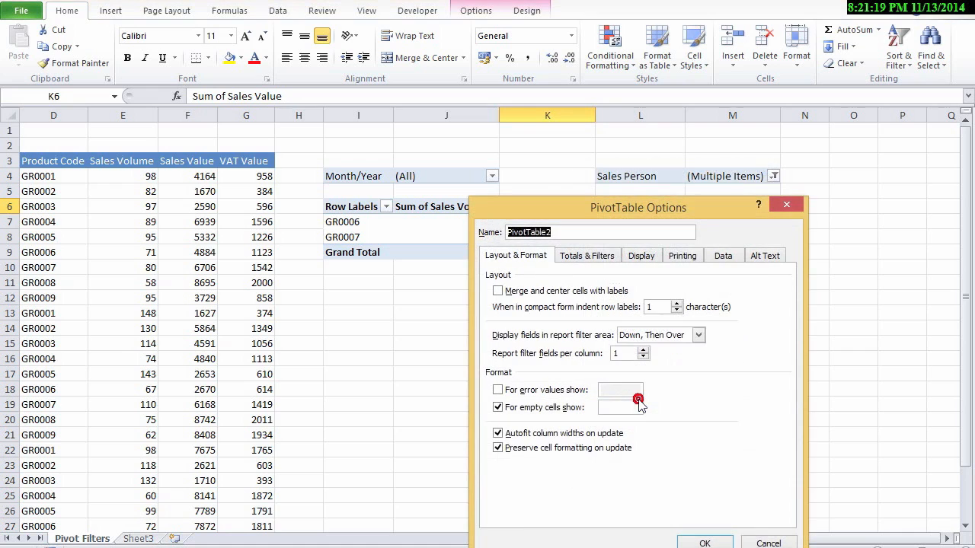
{"action": "left_click", "coordinate": [644, 356]}
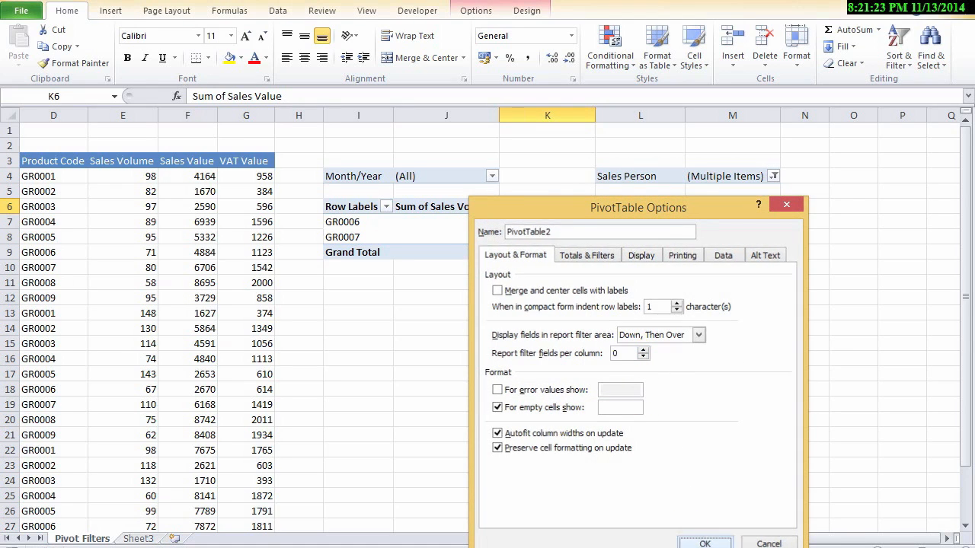
{"action": "left_click", "coordinate": [702, 542]}
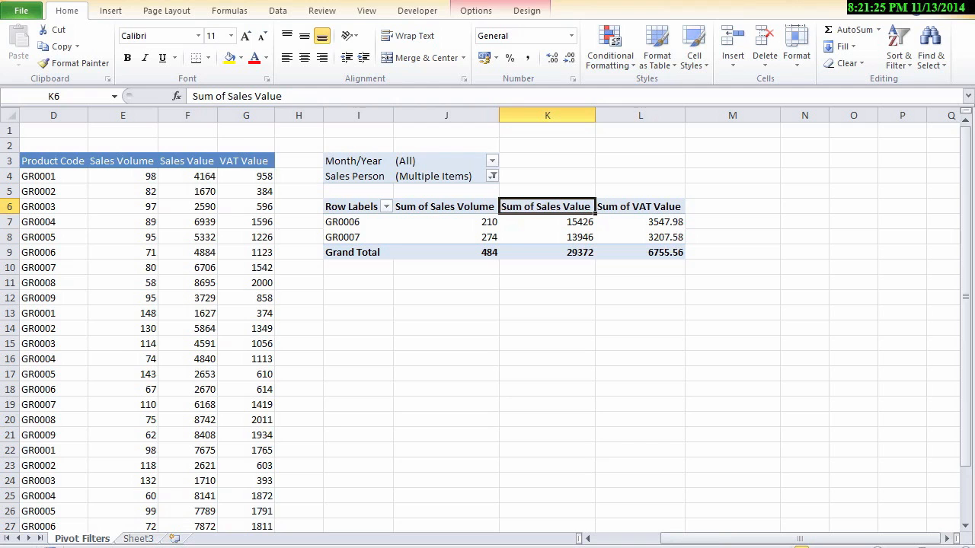